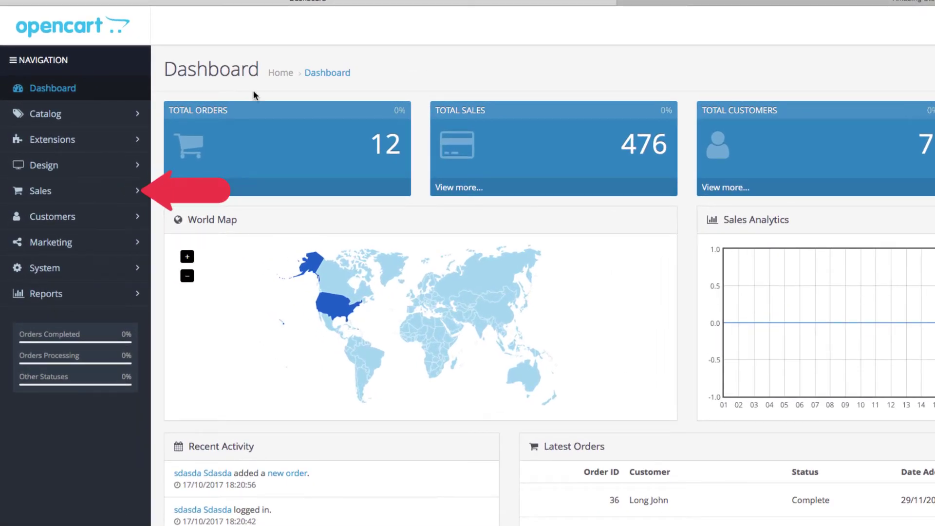
Step: From the Sales > Returns list, start a new Add Product Return form
click(96, 192)
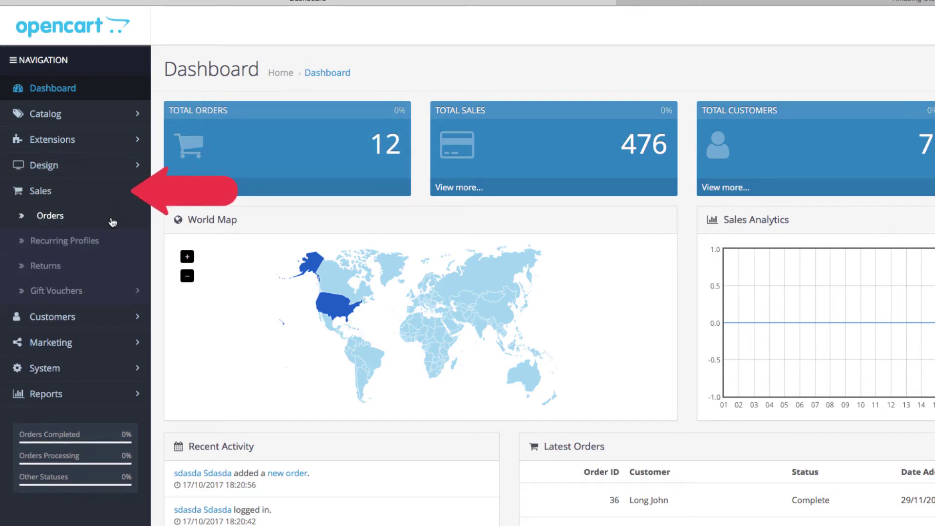
click(97, 275)
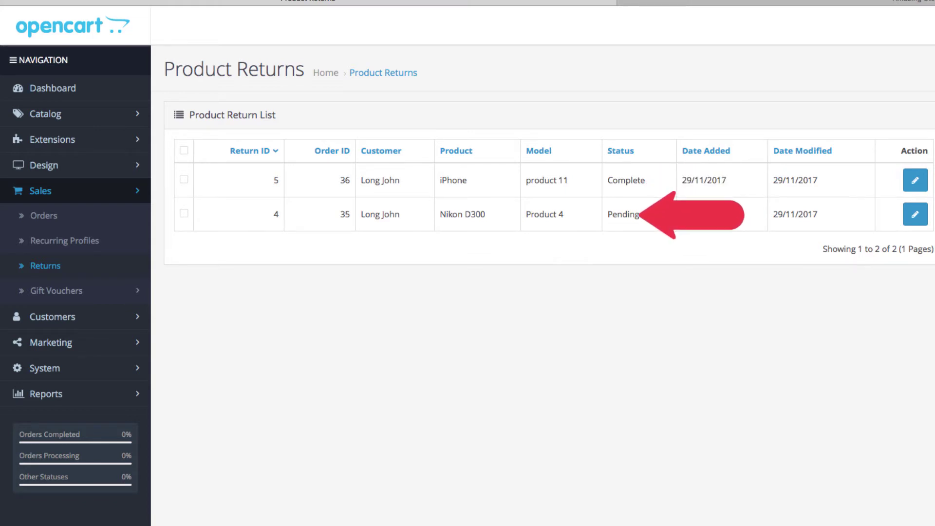
click(886, 78)
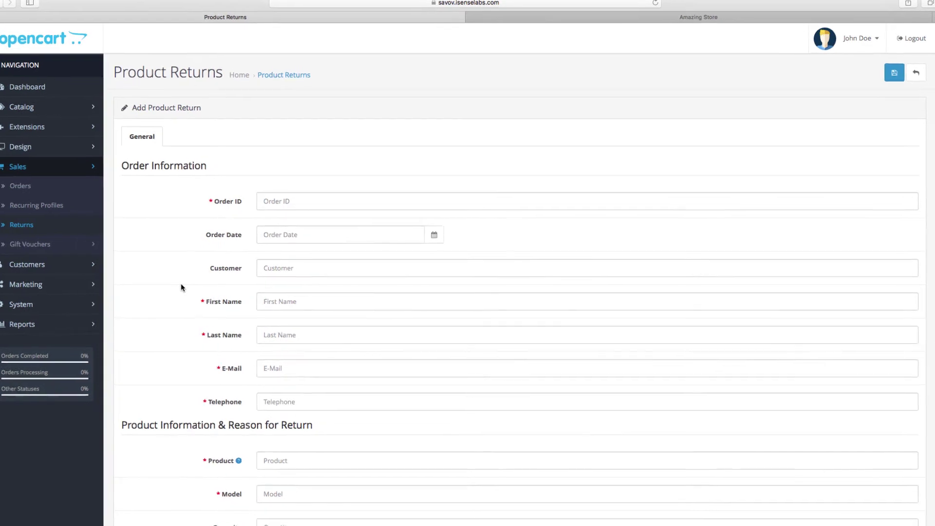
scroll(94, 283, down, 5)
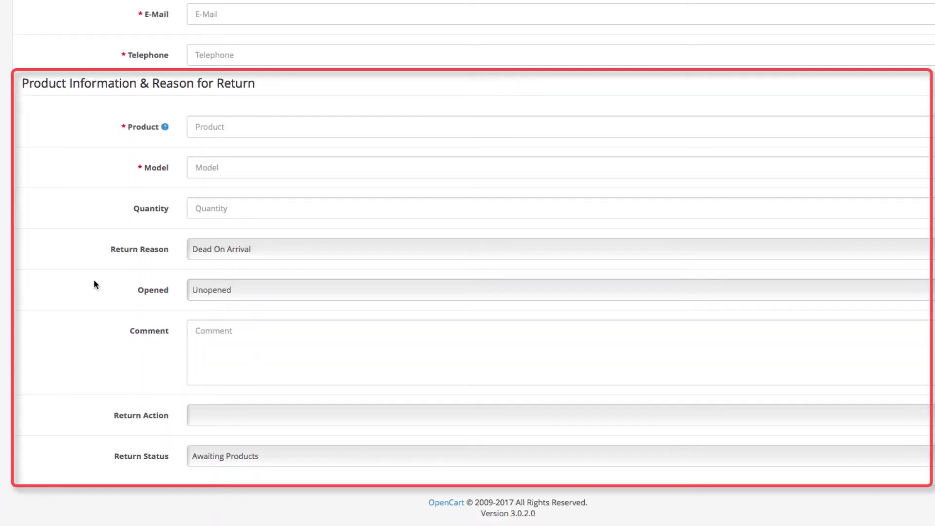
click(276, 248)
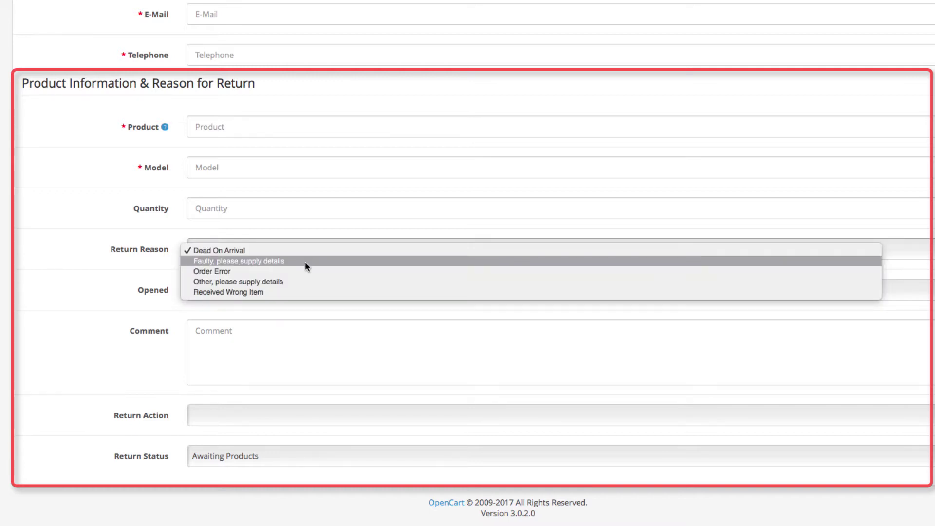
click(313, 307)
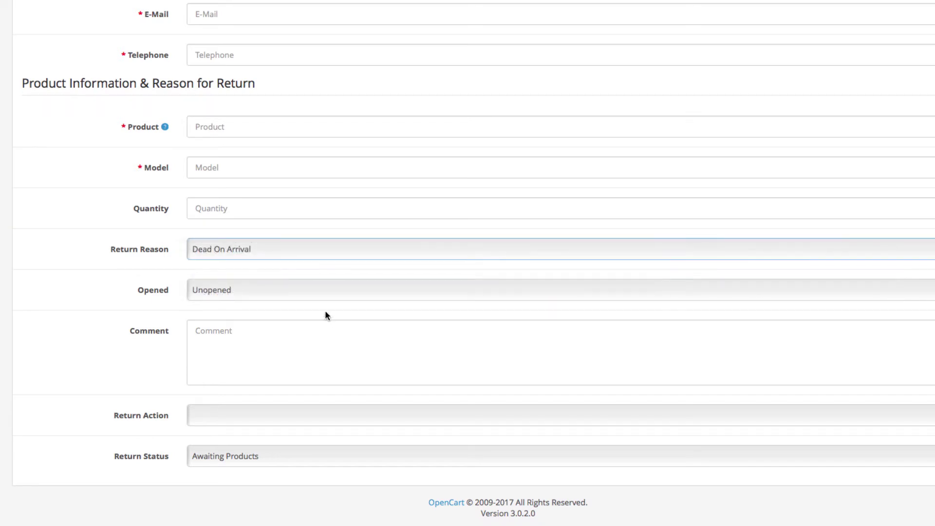
click(304, 418)
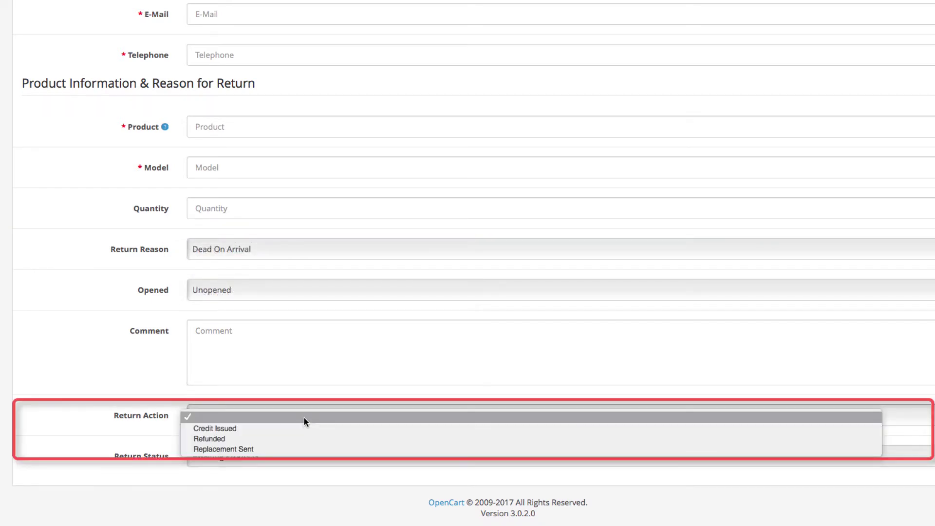
click(314, 470)
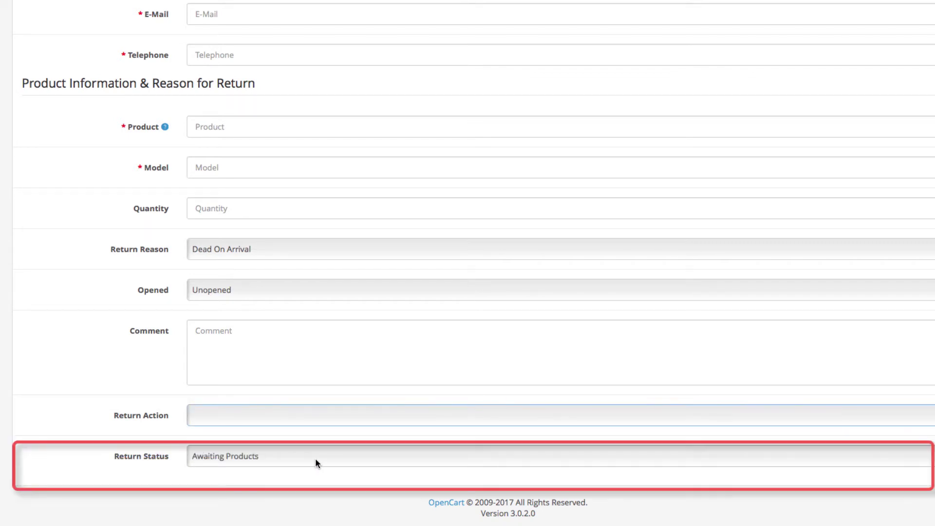
click(316, 463)
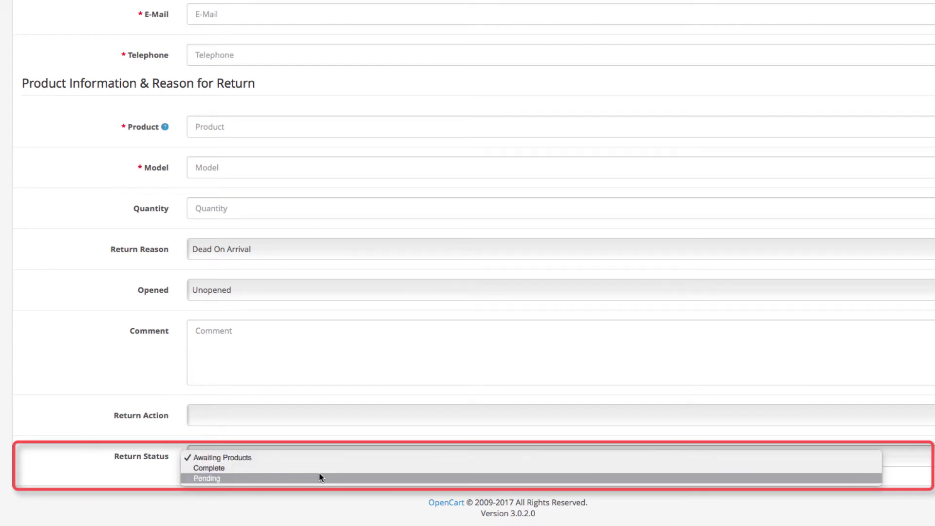
click(325, 498)
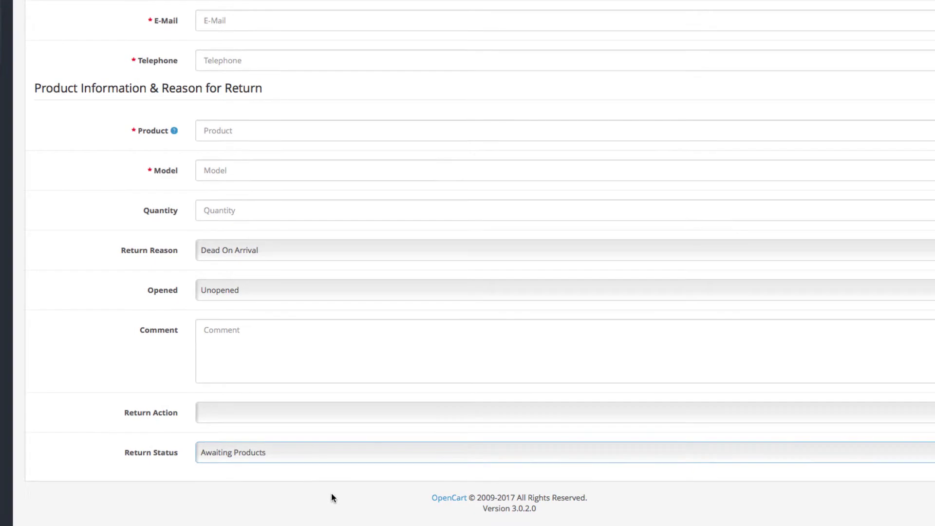
scroll(374, 460, up, 5)
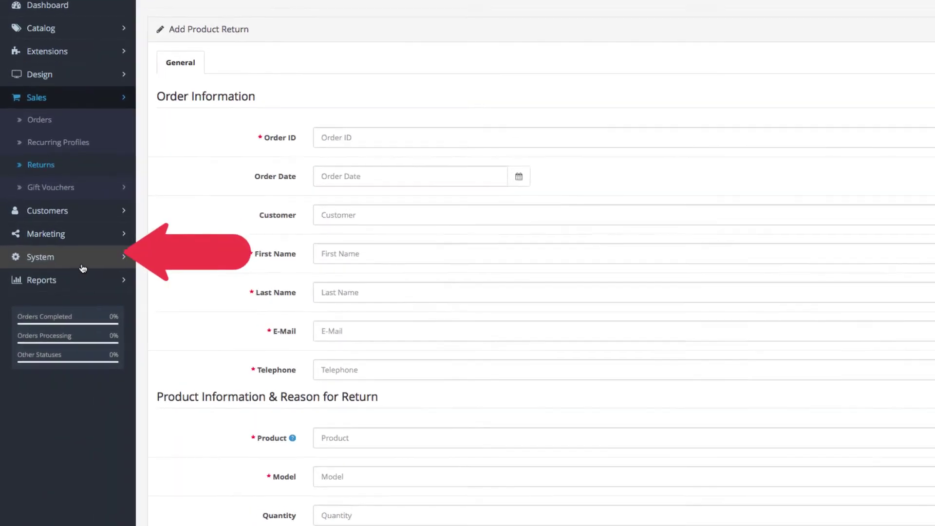
click(70, 277)
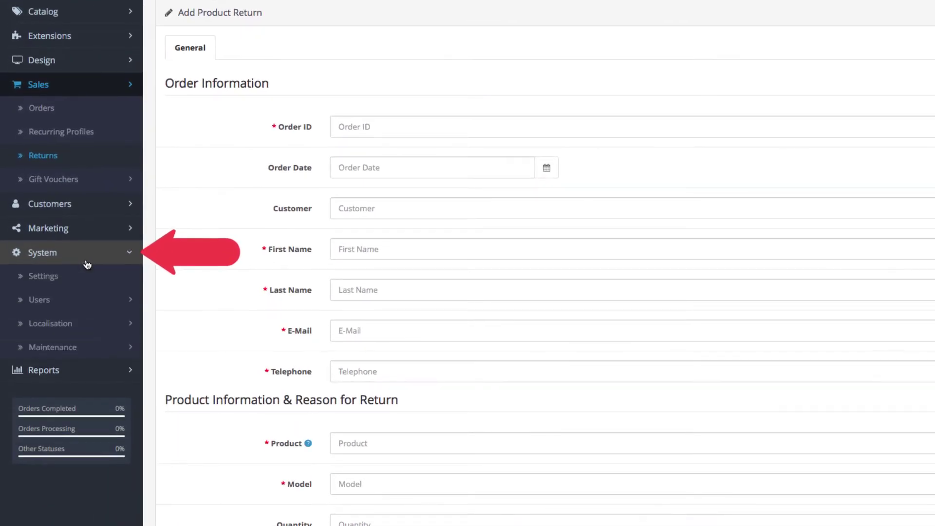
Step: Navigate to System > Localisation > Returns > Return Statuses in the sidebar
click(105, 324)
scroll(107, 324, down, 1)
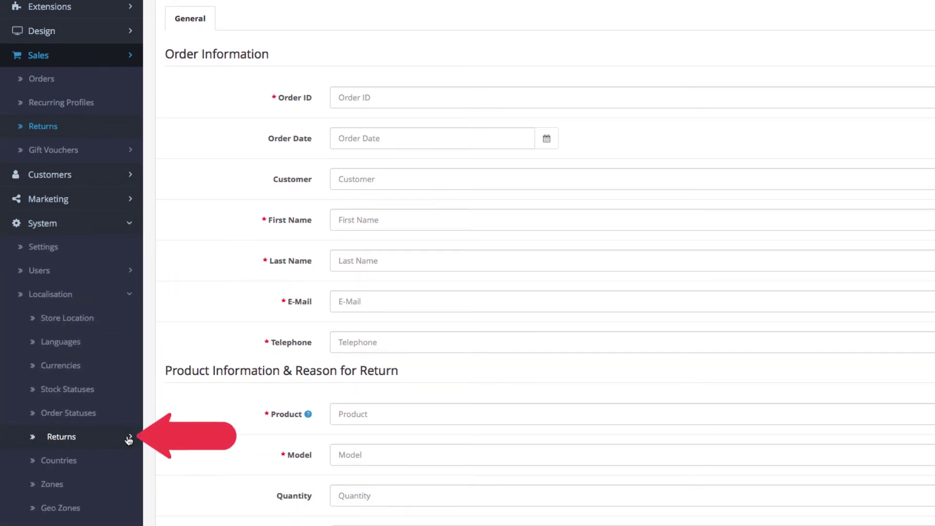
click(112, 437)
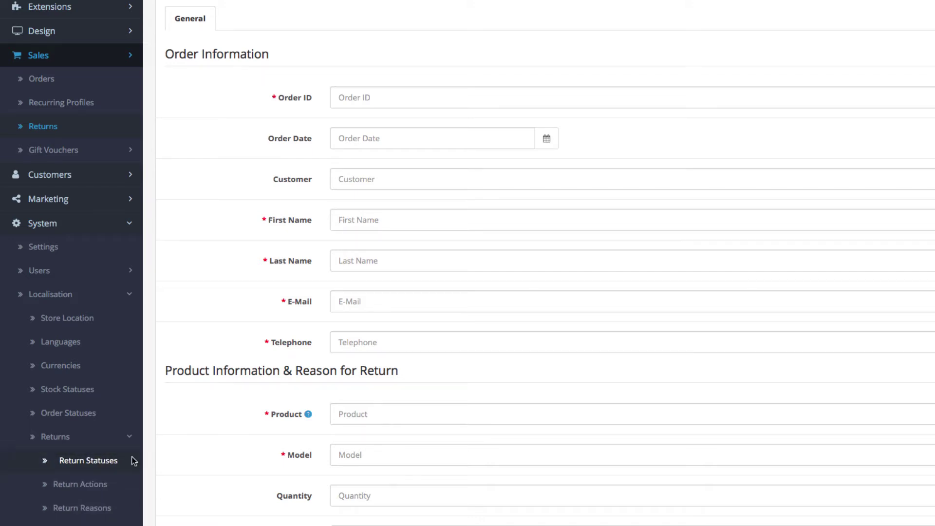
click(134, 460)
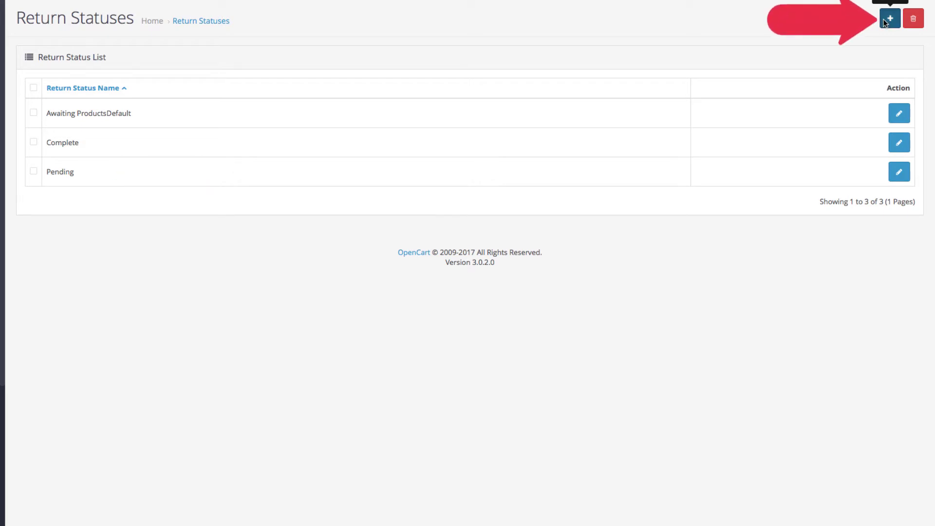
Step: Create a return status named 'Shipped Again' and save it
click(885, 23)
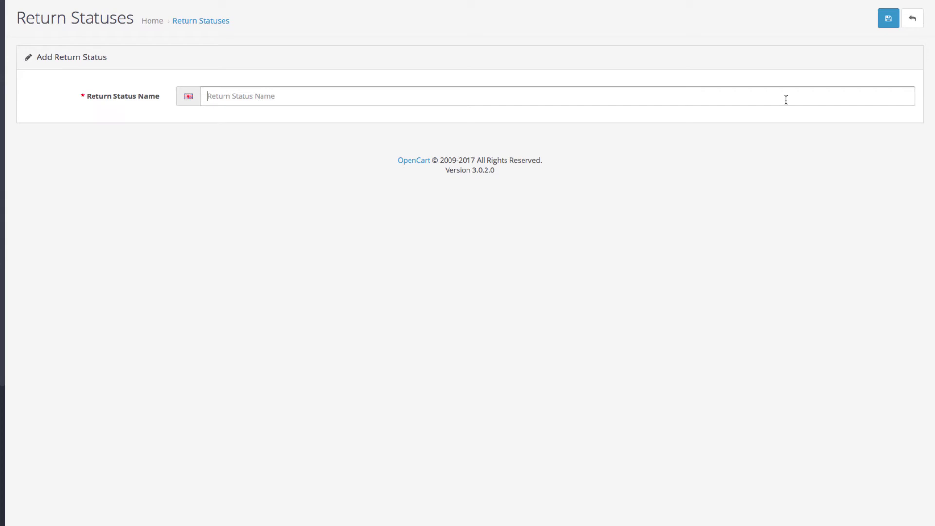
text(Shipped Again)
click(891, 24)
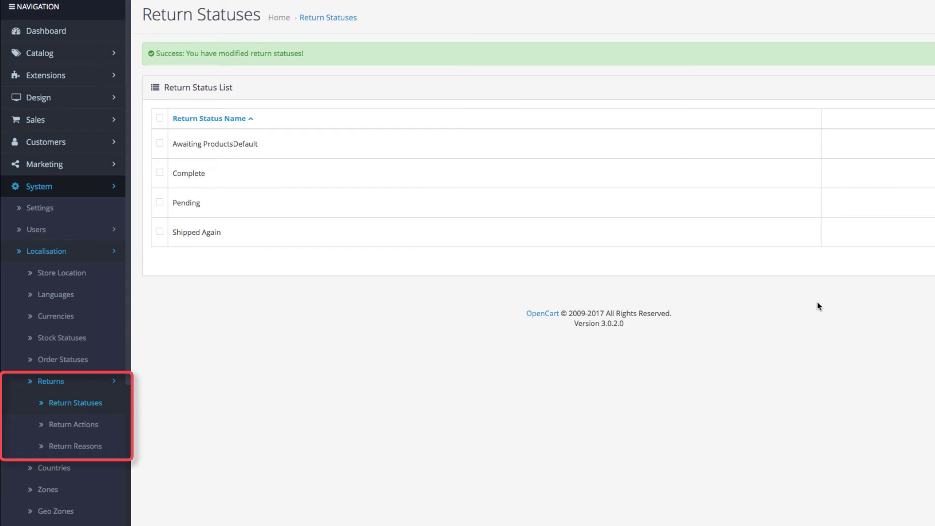
Step: In Return Actions, add a new action named 'Refund Declined' and save it
click(122, 427)
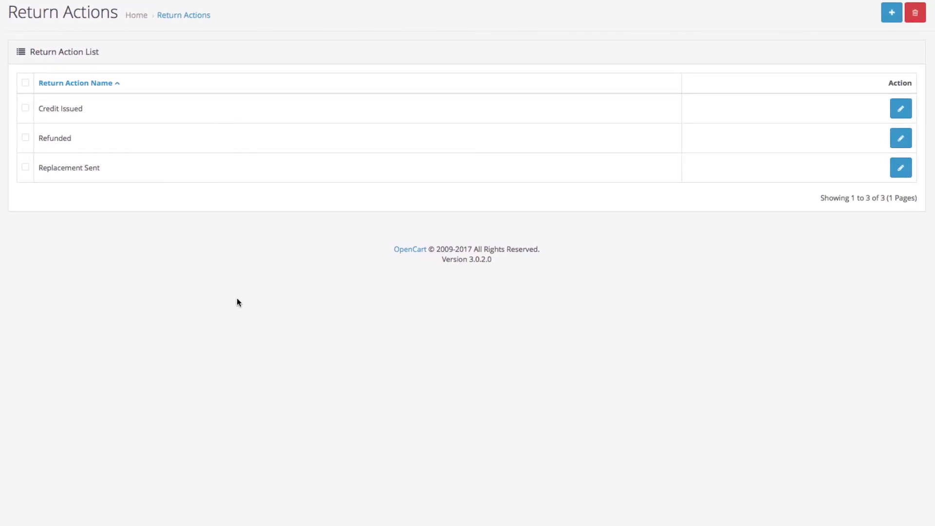
click(890, 19)
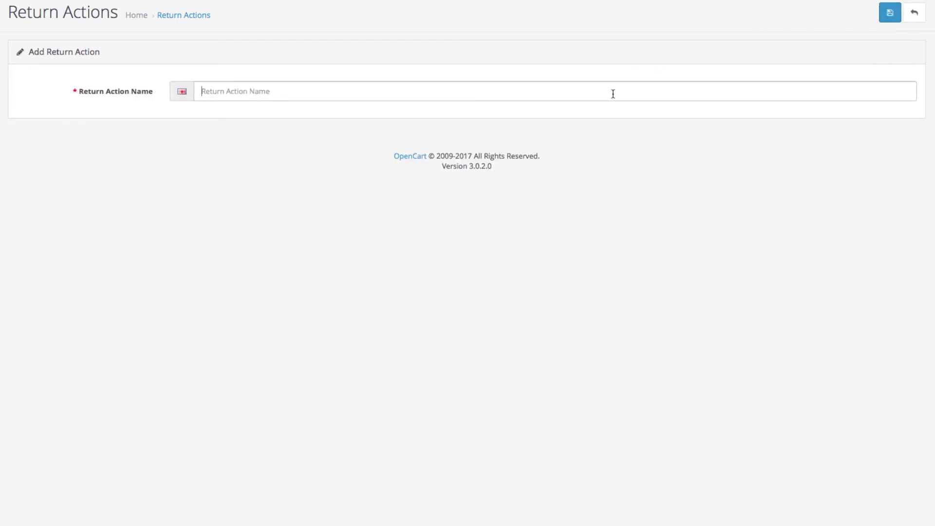
click(613, 93)
text(Refund Declined)
click(889, 12)
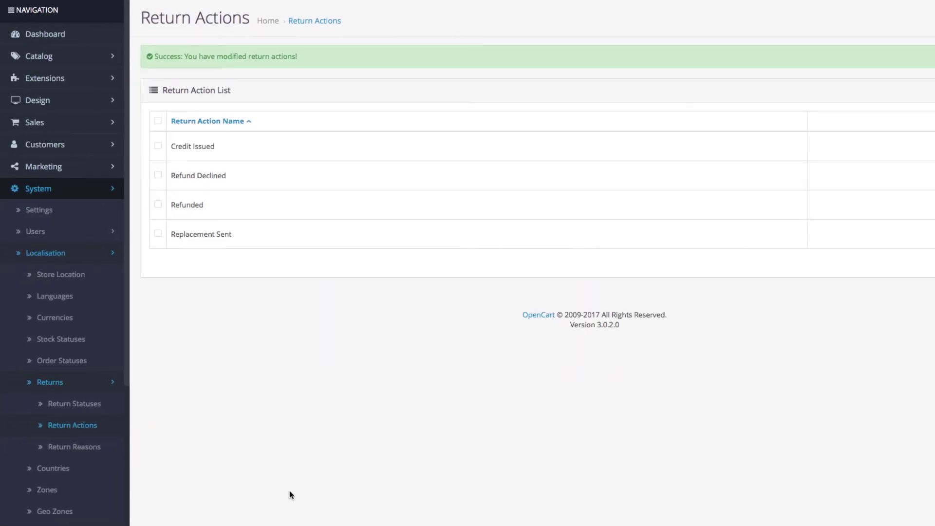
Step: Save a new return reason 'Product Does Not Match Description', then switch to the Amazing Store tab
click(96, 444)
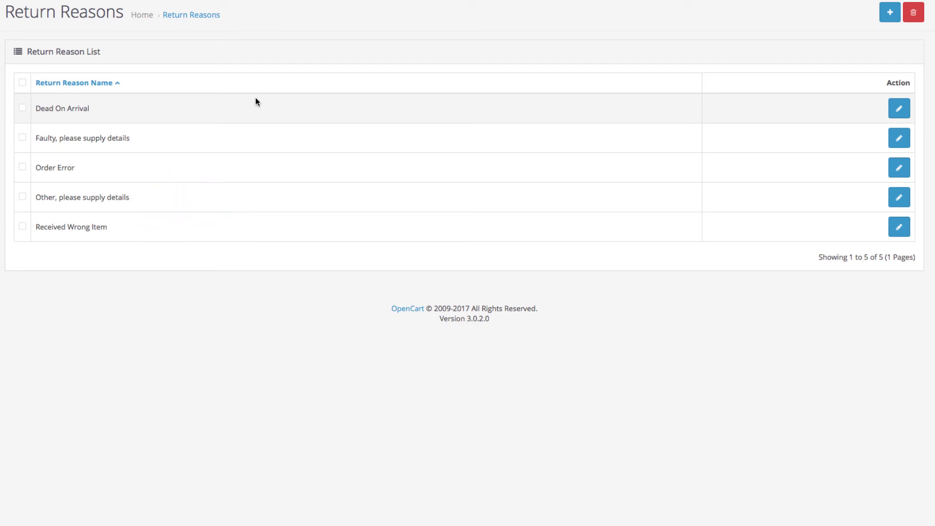
click(893, 13)
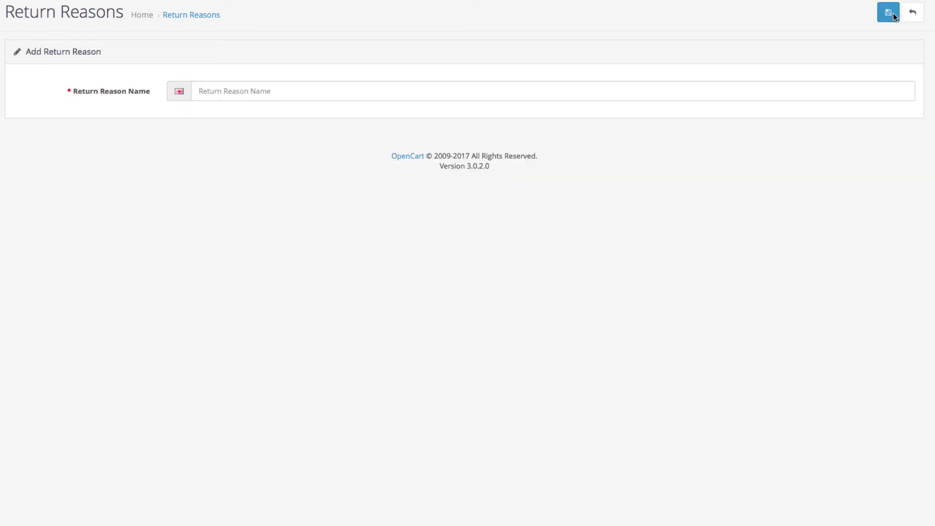
click(613, 95)
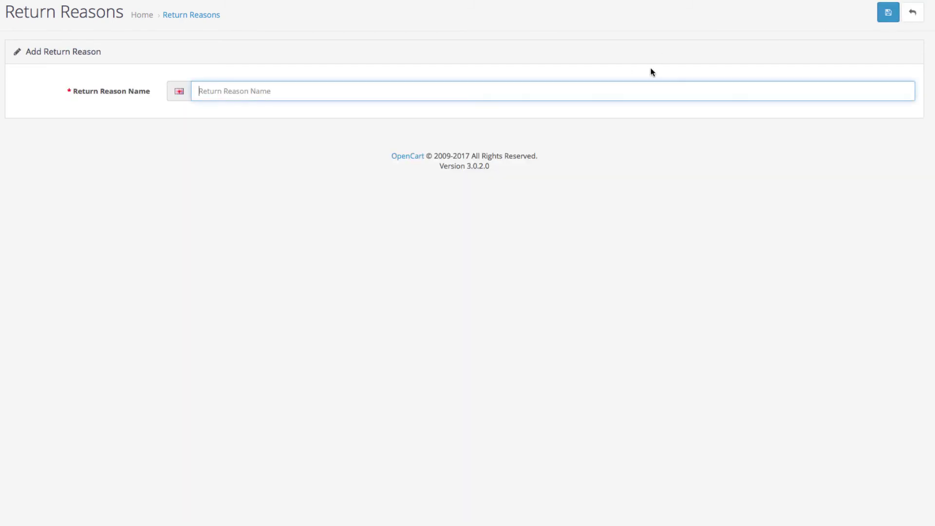
text(Product Does Not Match Desc)
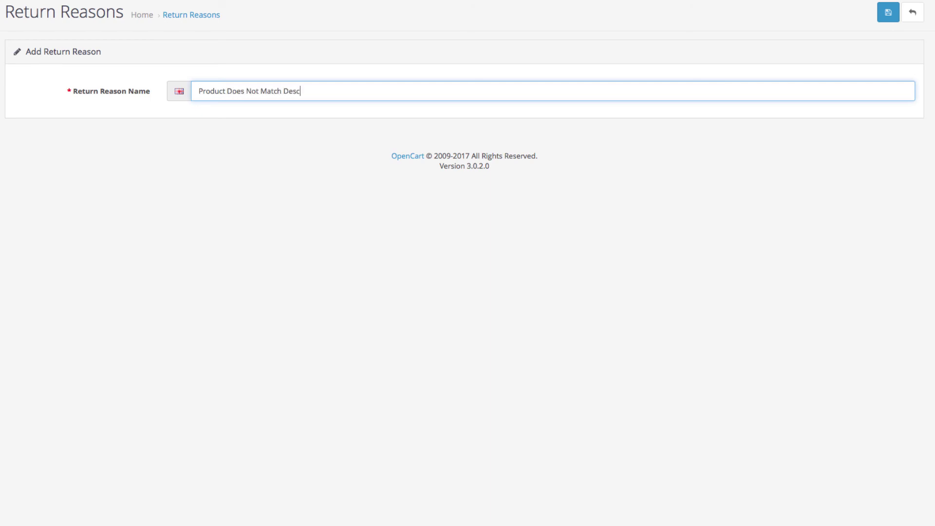
text(ription)
click(667, 58)
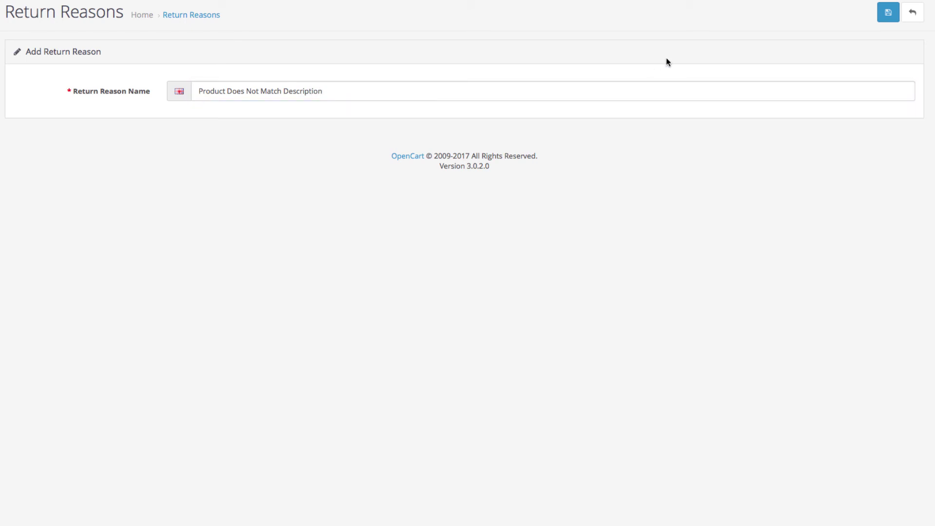
click(887, 12)
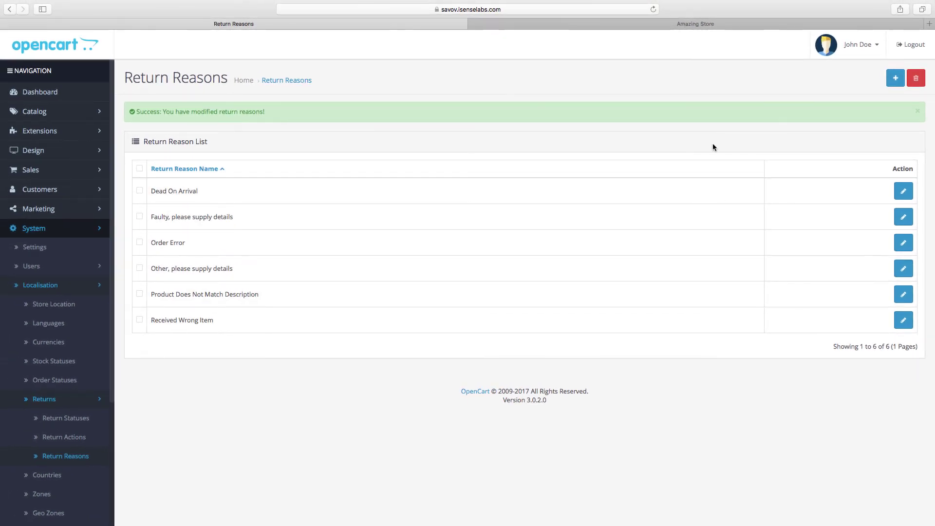
click(705, 25)
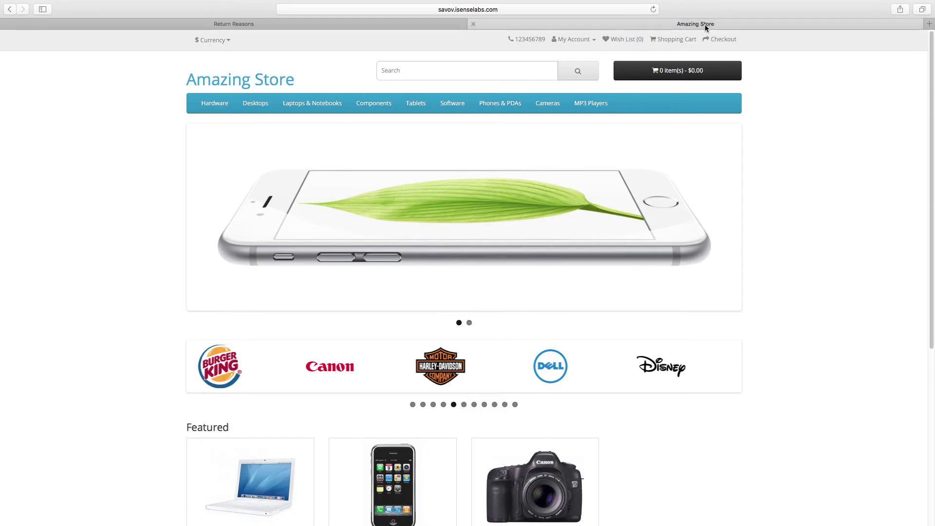
Step: Reload the storefront, open its footer Returns form, and select 'Product Does Not Match Description'
click(653, 9)
scroll(705, 319, down, 5)
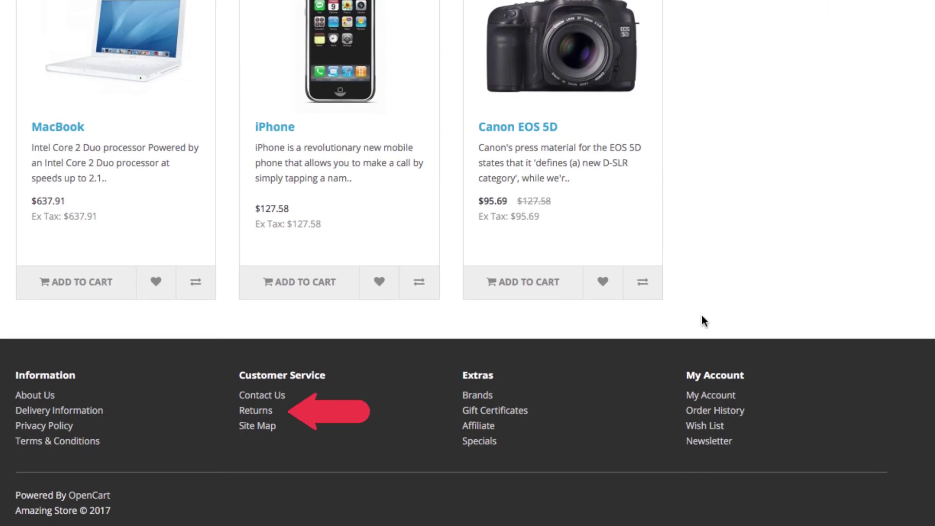
click(270, 410)
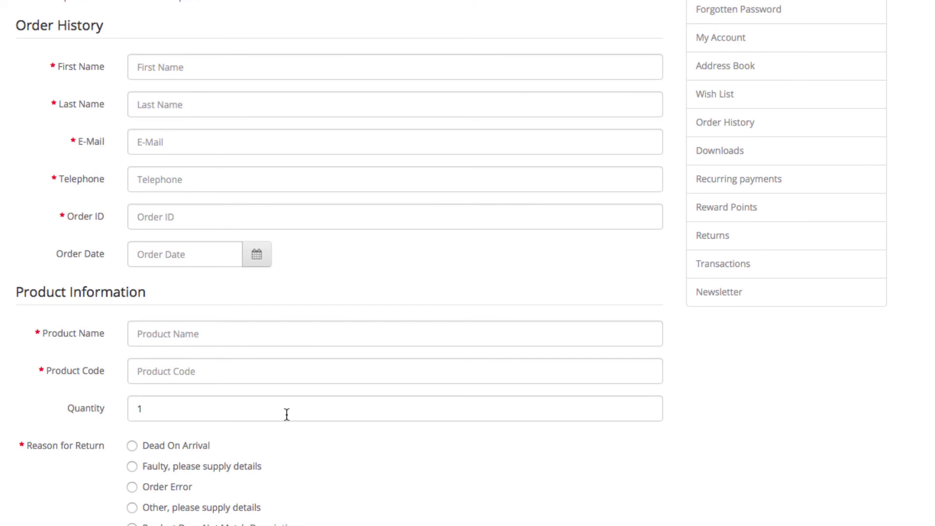
scroll(286, 415, down, 1)
scroll(285, 414, down, 5)
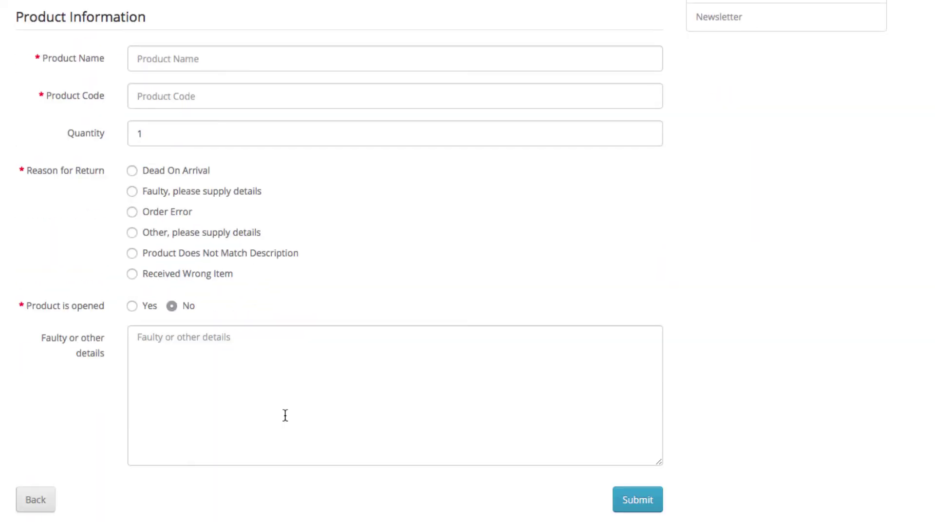
scroll(285, 415, down, 1)
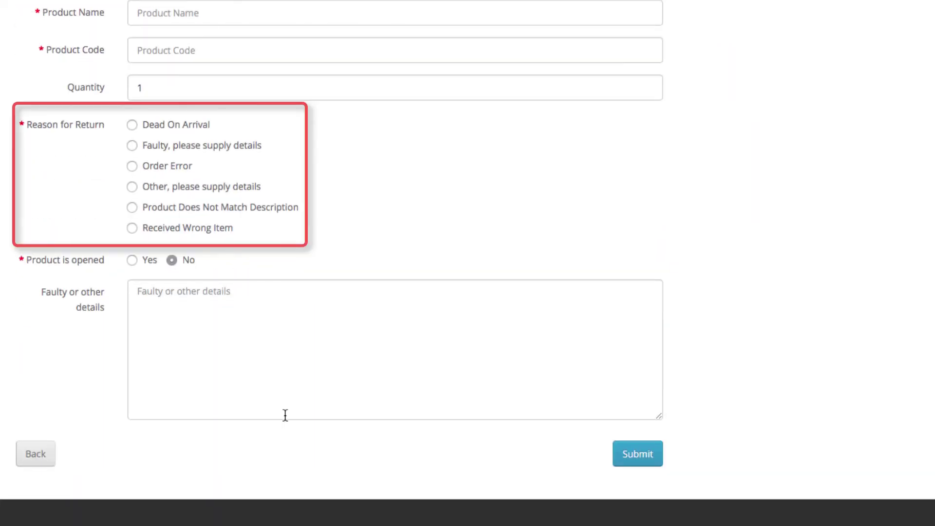
click(276, 210)
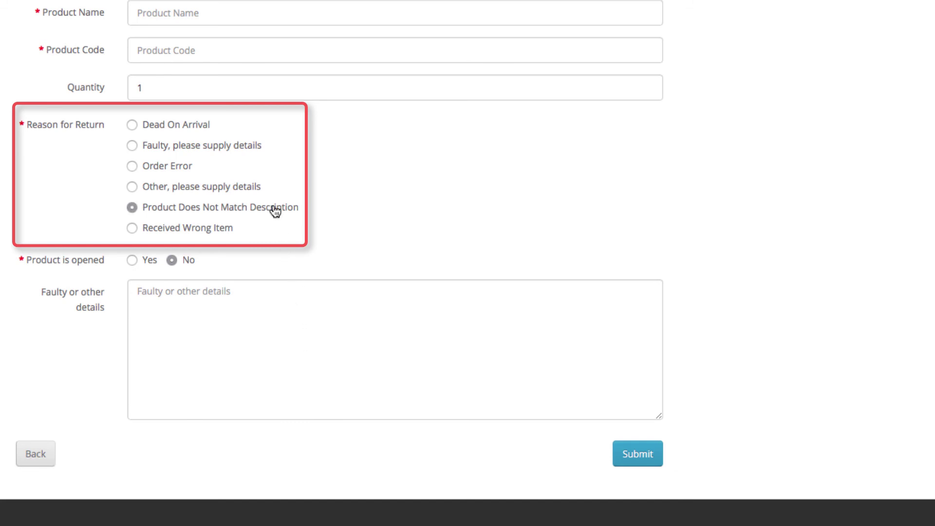